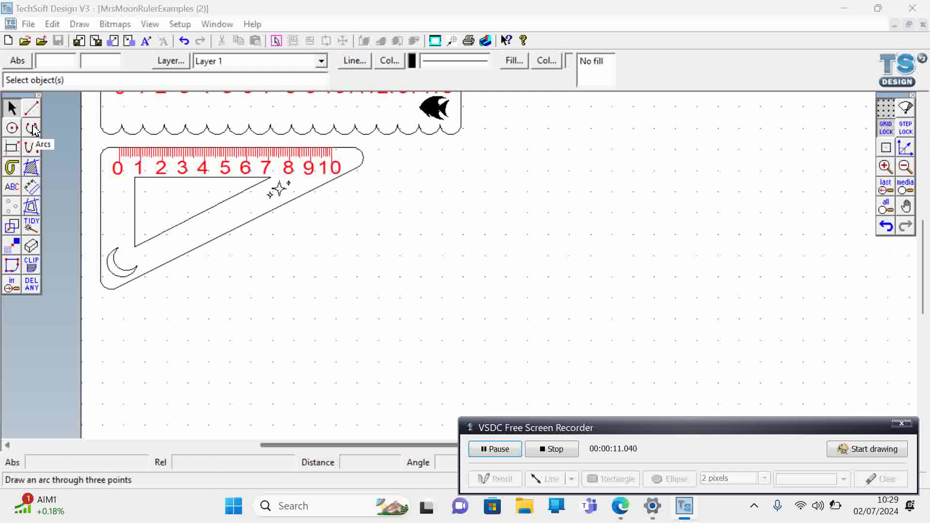
# Draw a right-angled triangle beside the example set square, with a 70 mm vertical side, a 140 mm horizontal top side and a closing diagonal
pyautogui.click(32, 111)
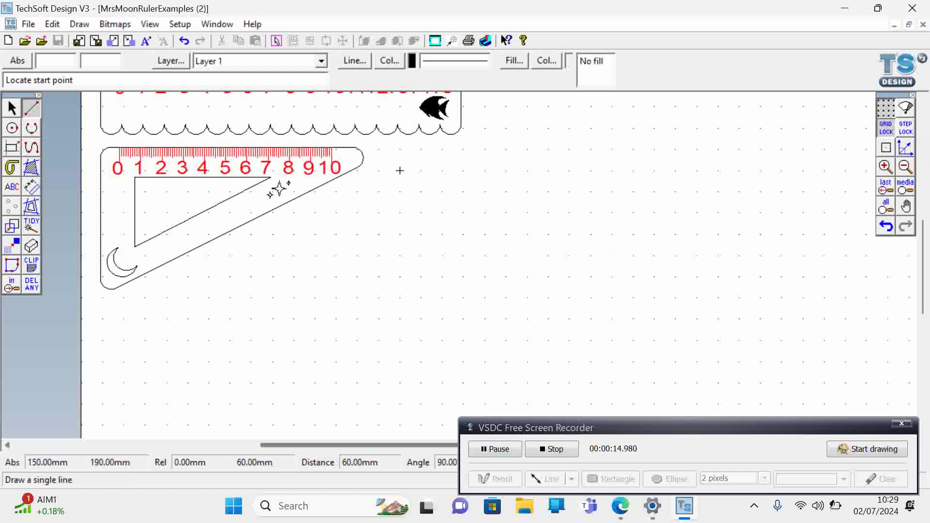
pyautogui.click(400, 150)
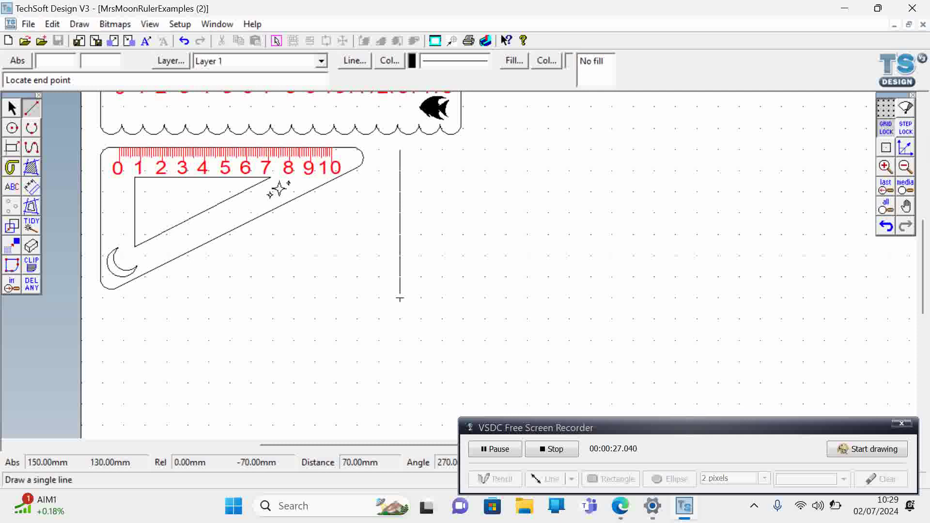
pyautogui.click(400, 299)
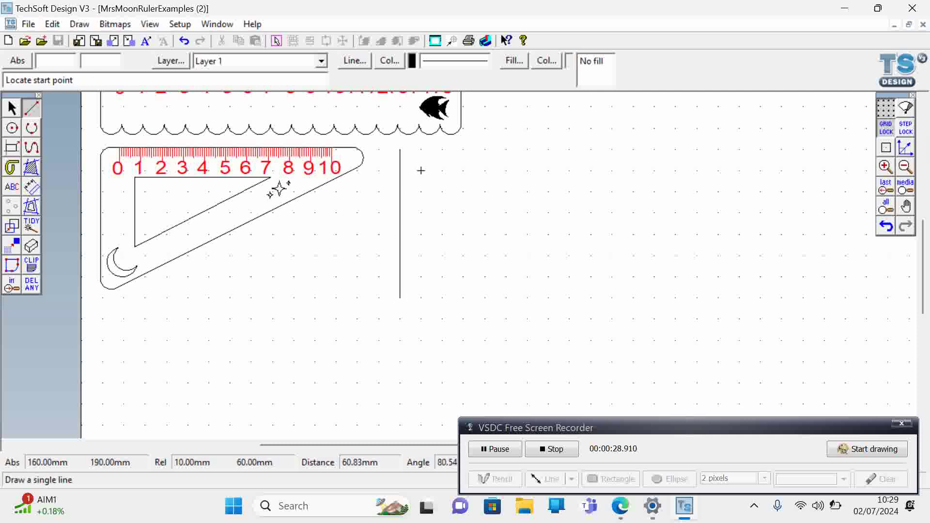
pyautogui.click(400, 149)
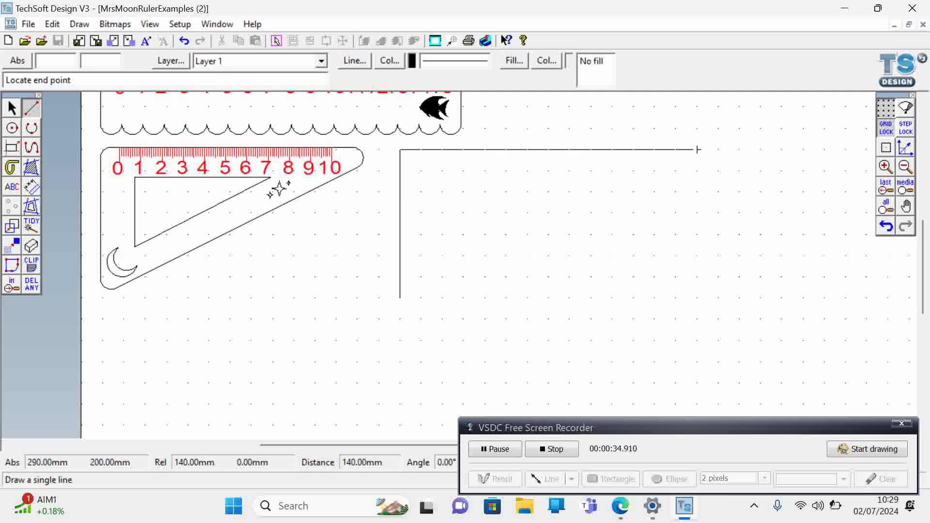
pyautogui.click(698, 150)
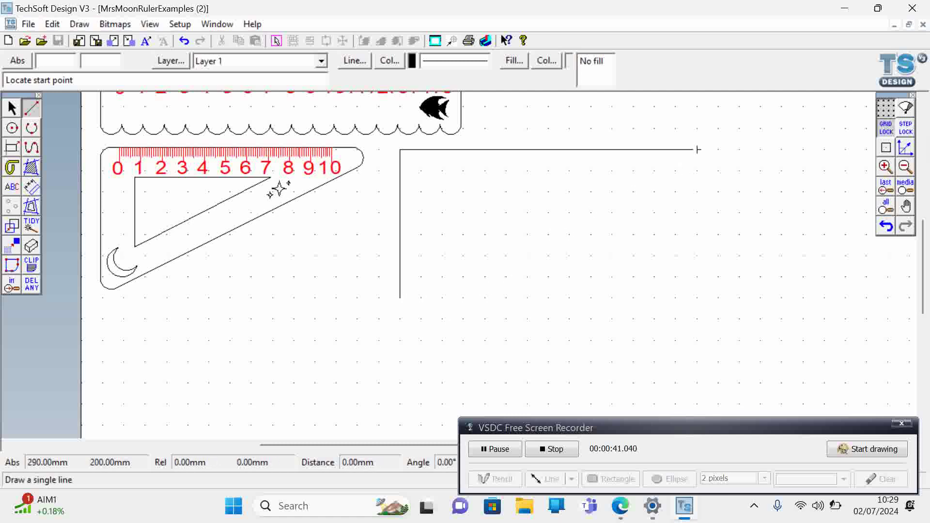
pyautogui.click(697, 150)
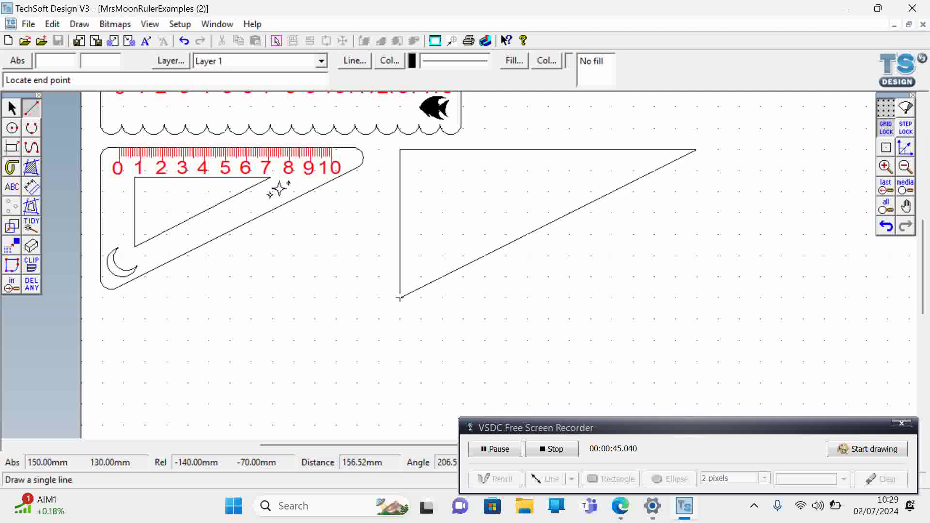
pyautogui.click(399, 298)
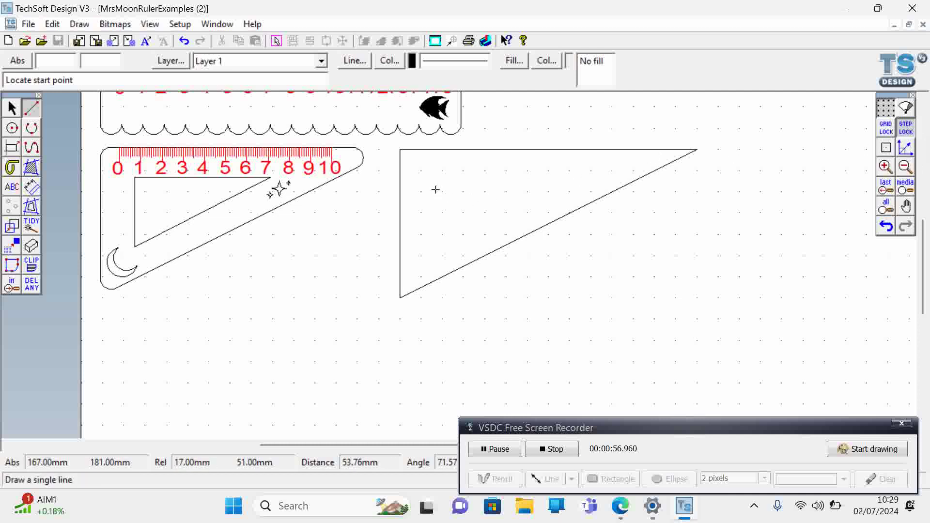
# Draw a smaller closed right-angled triangle inside the first, about 26 mm high and 54 mm wide, attaching its lines to existing endpoints
pyautogui.click(435, 183)
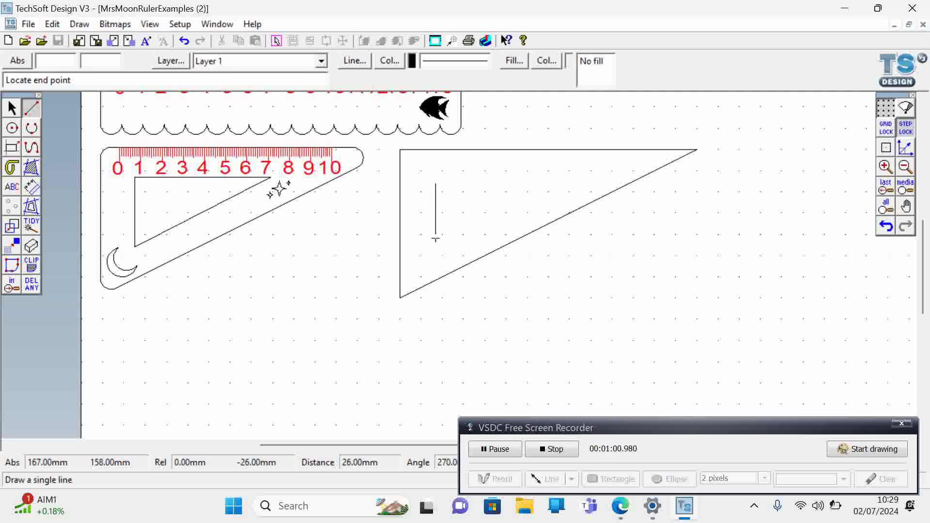
pyautogui.click(434, 237)
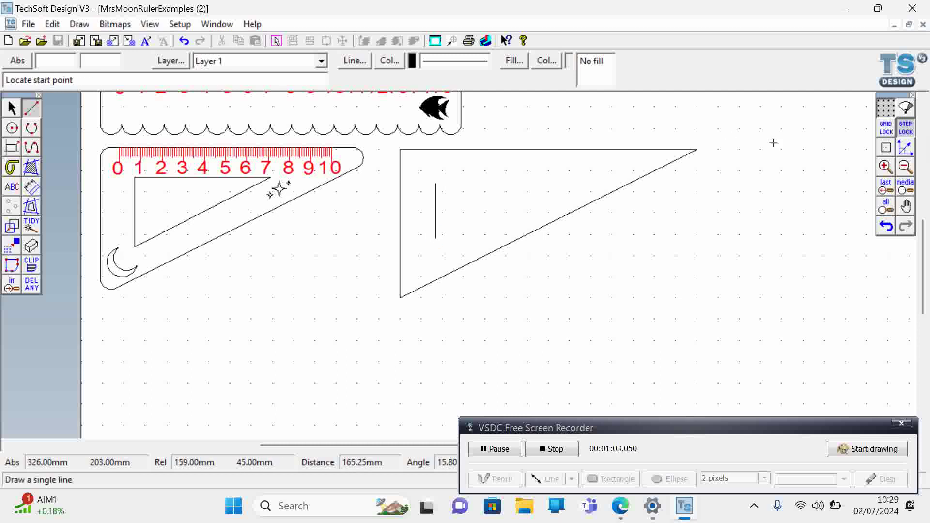
pyautogui.click(887, 148)
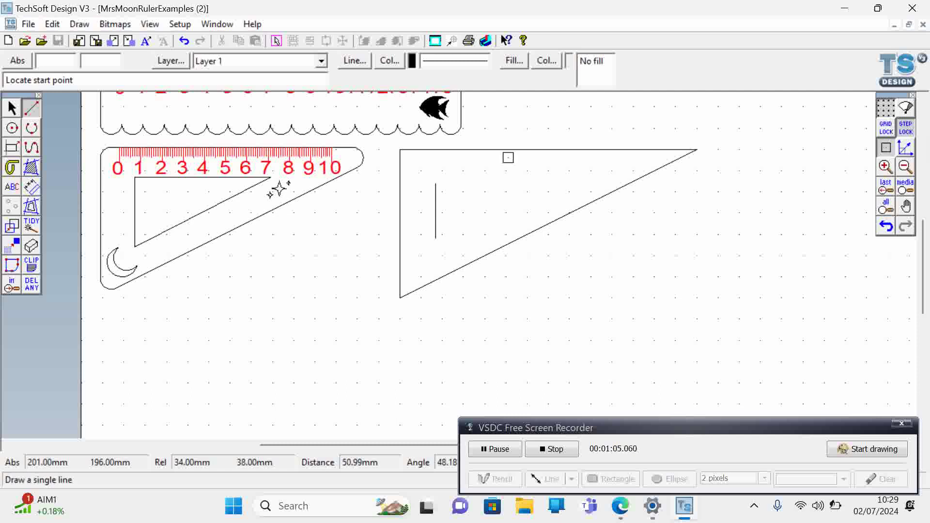
pyautogui.click(436, 184)
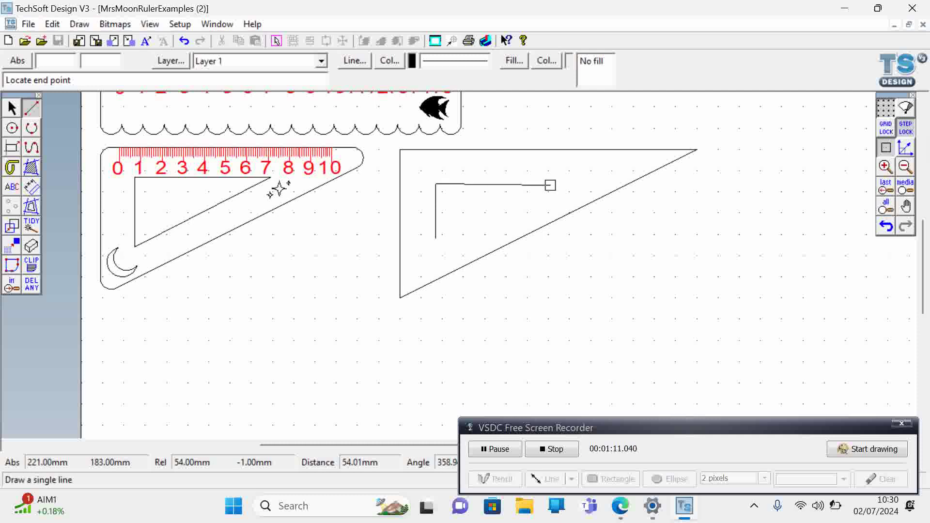
pyautogui.click(549, 183)
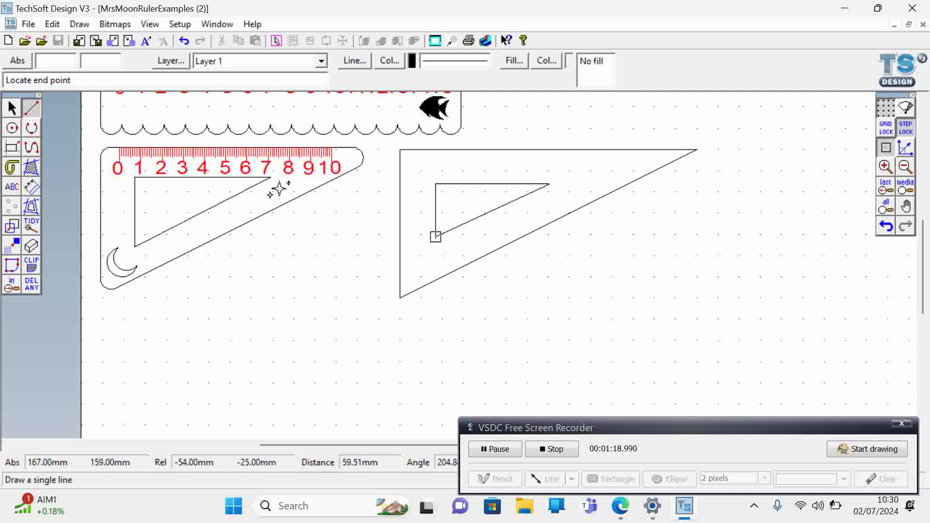
pyautogui.click(435, 237)
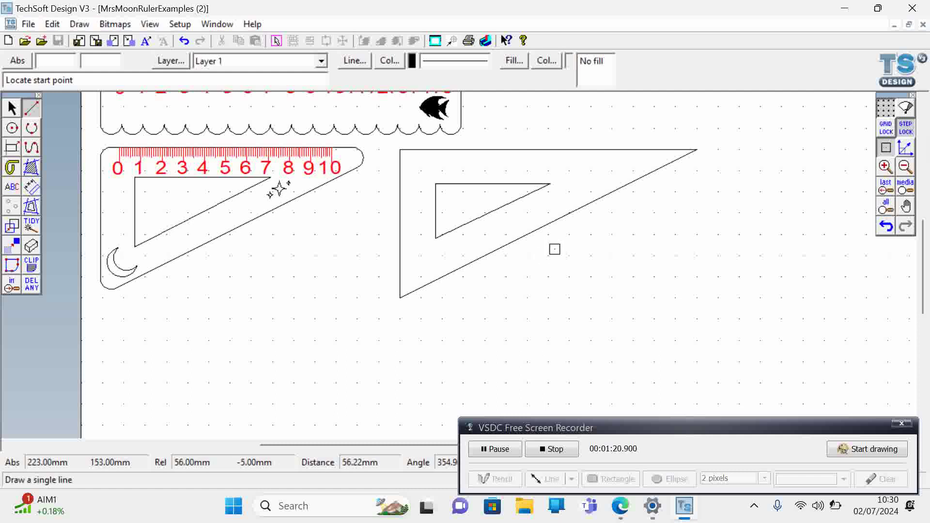
# Examine the corners of the inner triangle up close to check that its lines join
pyautogui.click(887, 169)
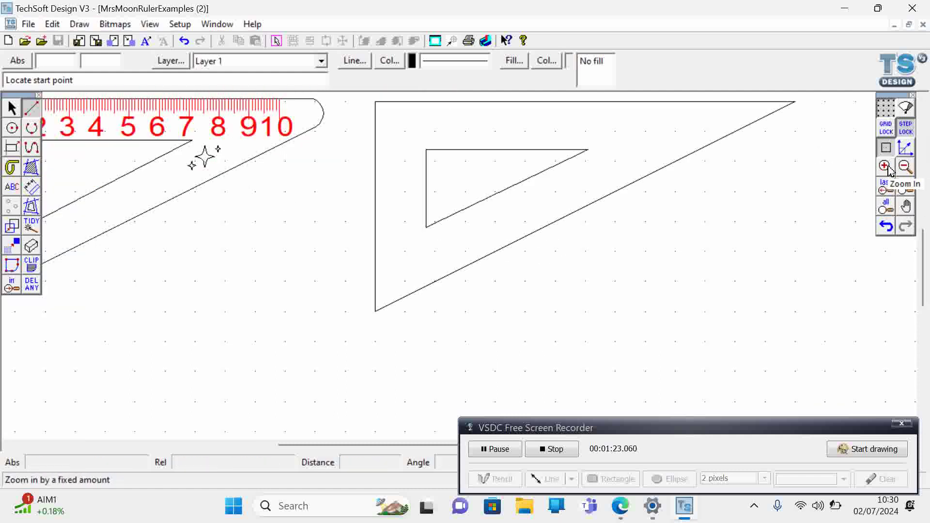
pyautogui.click(889, 169)
pyautogui.click(889, 169)
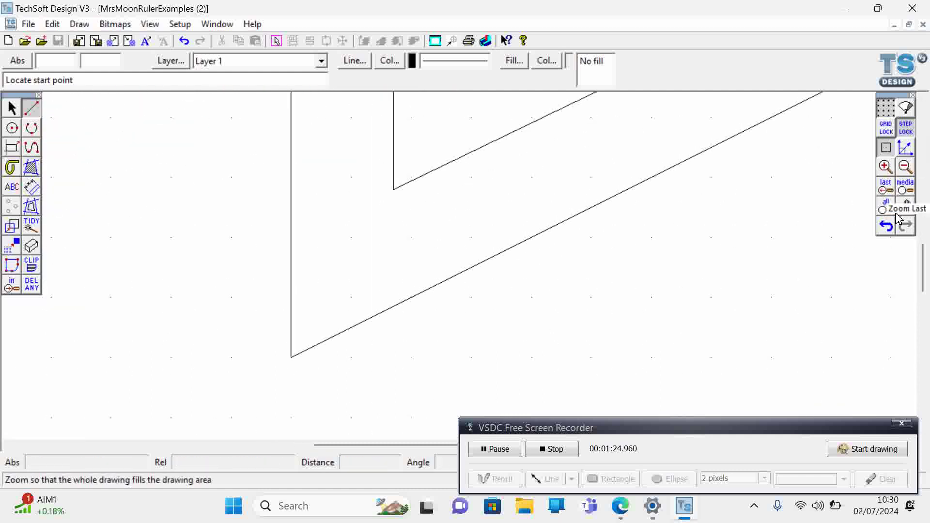
pyautogui.moveTo(923, 270); pyautogui.dragTo(923, 257)
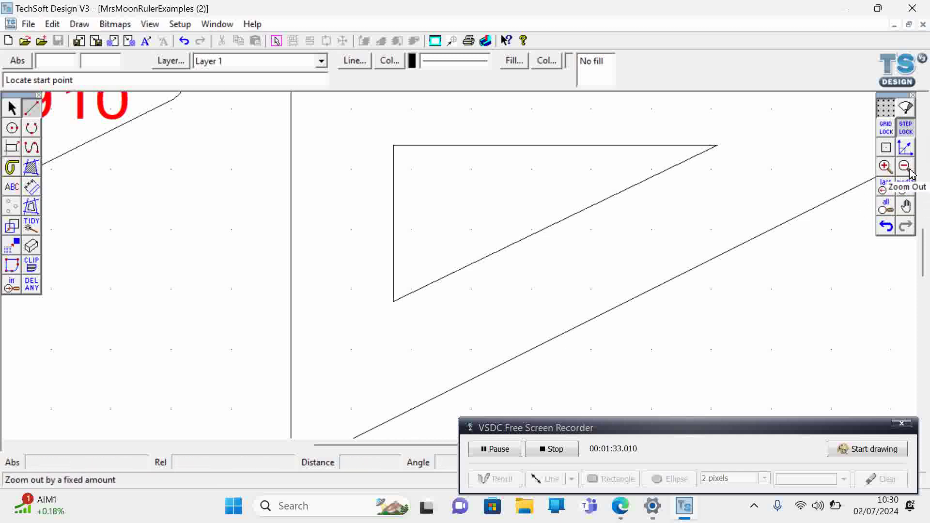
pyautogui.click(910, 171)
pyautogui.click(910, 171)
pyautogui.click(910, 171)
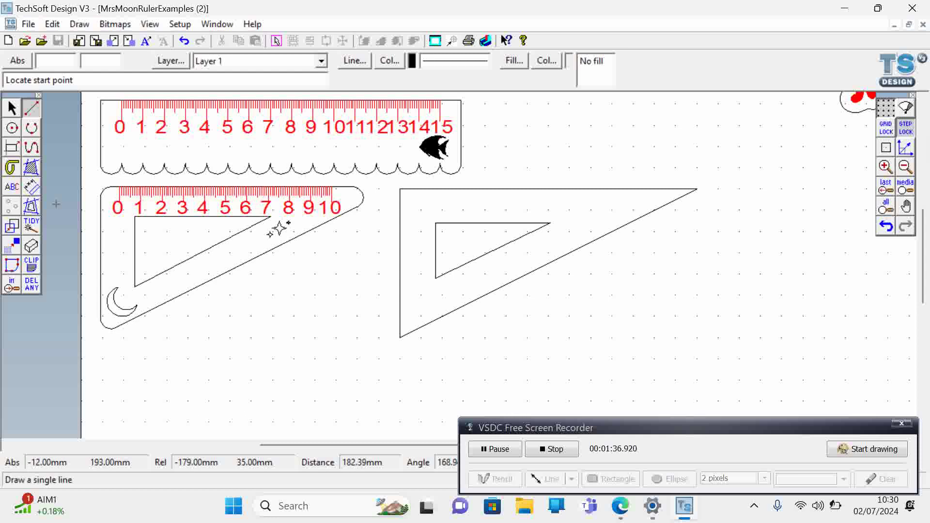
# Enlarge the inner triangle from its right-angled corner and reposition it within the outer triangle, leaving an even border
pyautogui.click(10, 111)
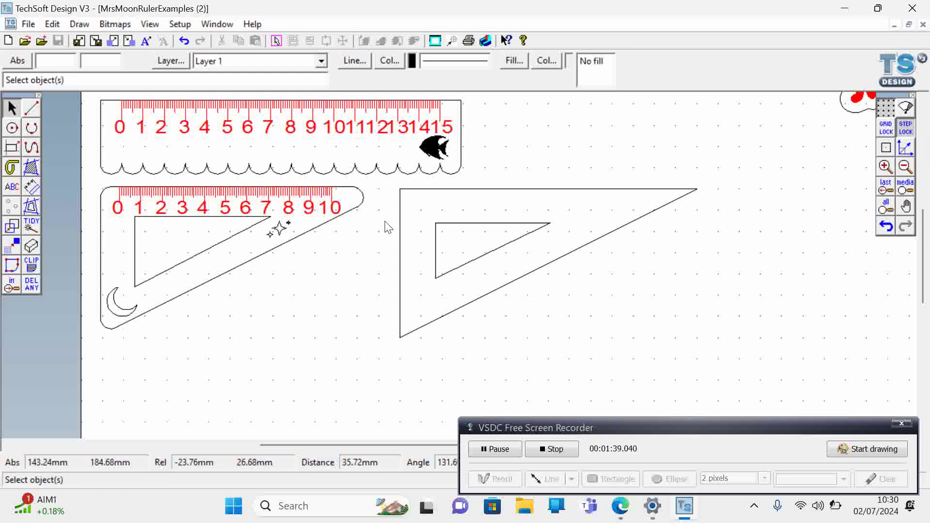
pyautogui.moveTo(420, 207); pyautogui.dragTo(574, 295)
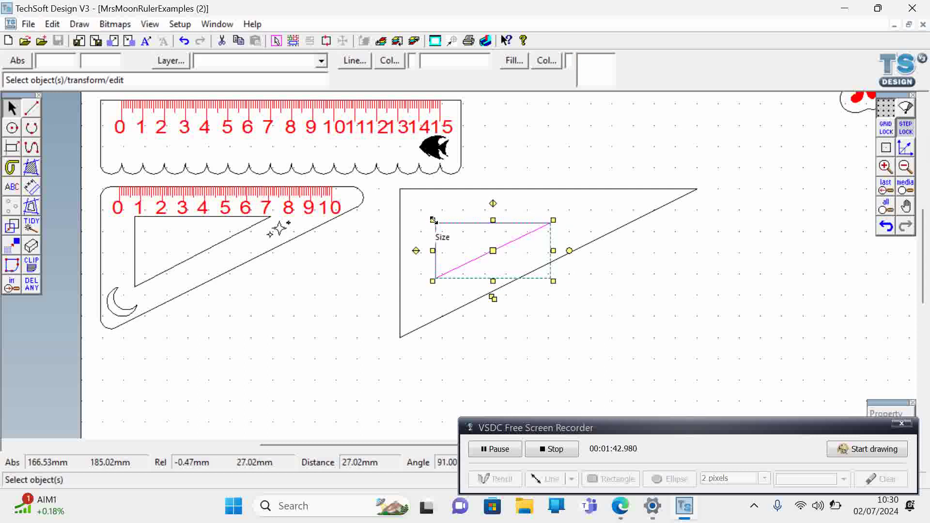
pyautogui.moveTo(431, 220); pyautogui.dragTo(412, 203)
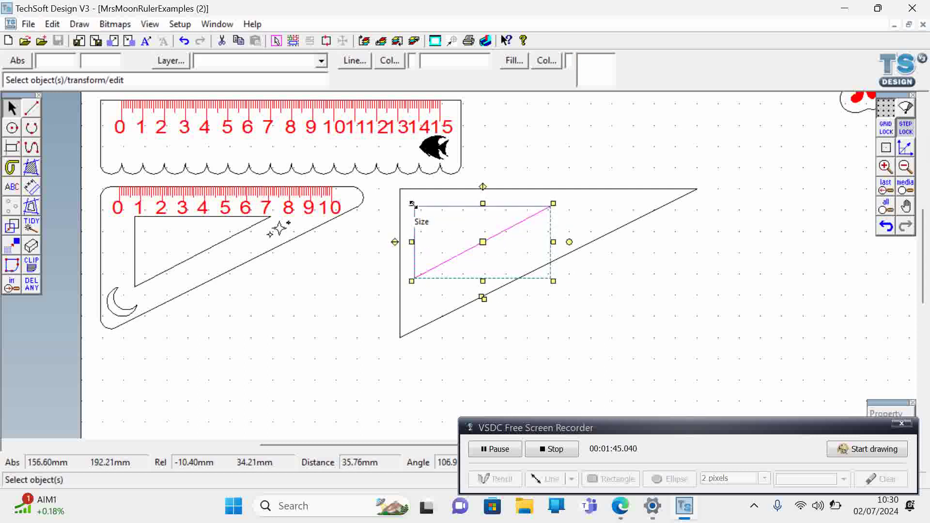
pyautogui.moveTo(482, 243); pyautogui.dragTo(501, 252)
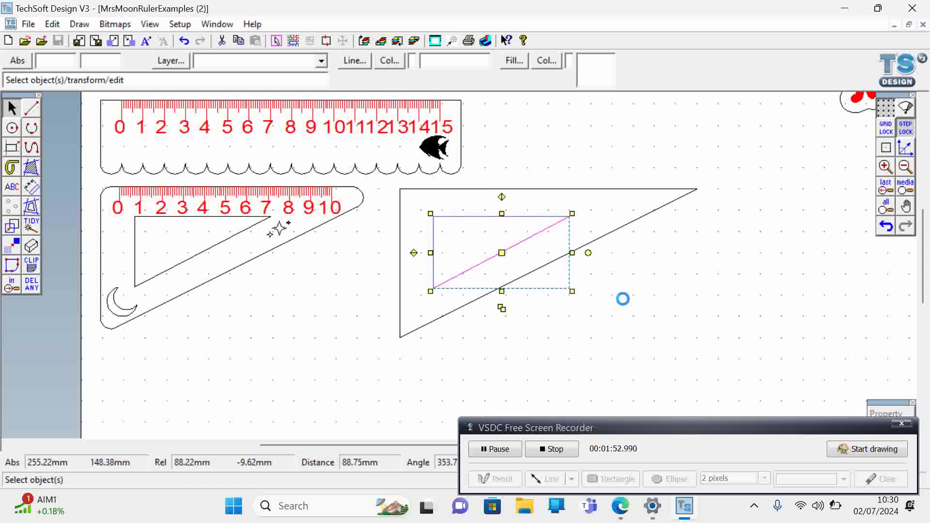
pyautogui.click(622, 299)
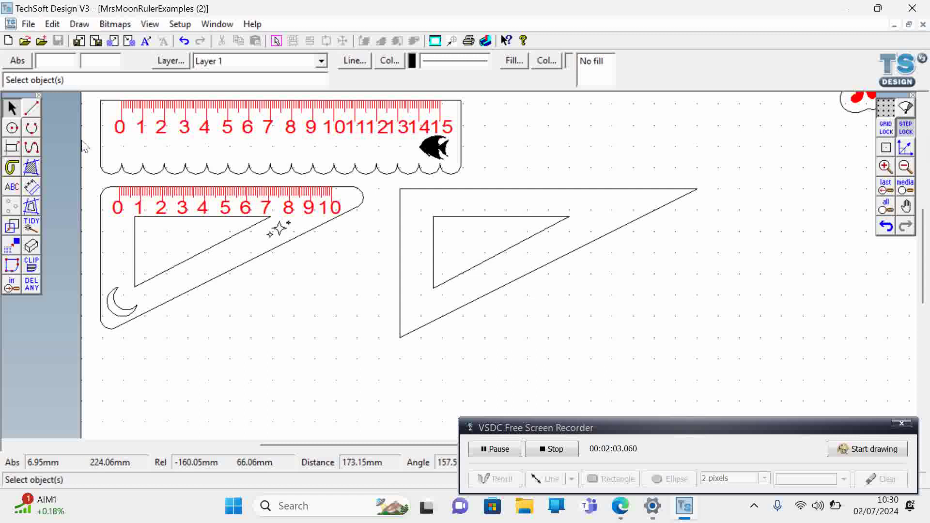
# Round all three corners of the outer triangle with fillets of 5 mm radius
pyautogui.click(31, 129)
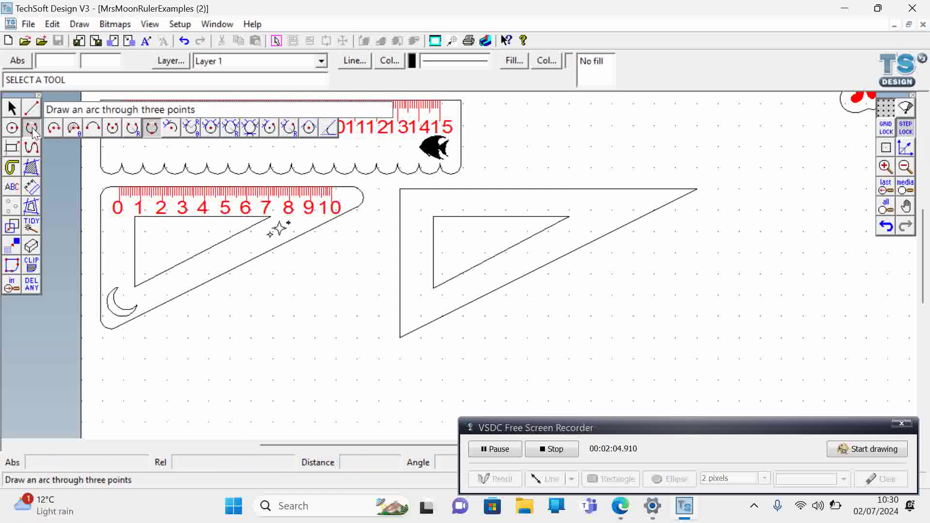
pyautogui.click(330, 133)
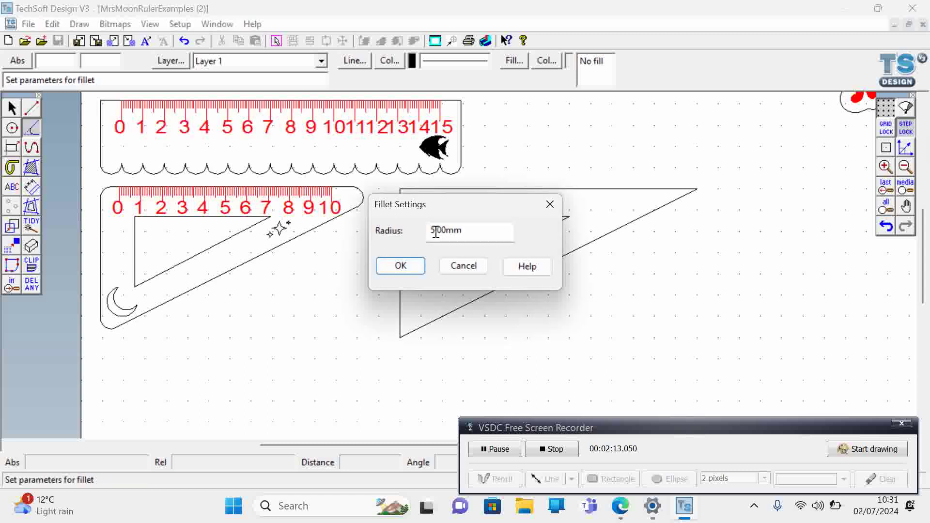
pyautogui.click(401, 266)
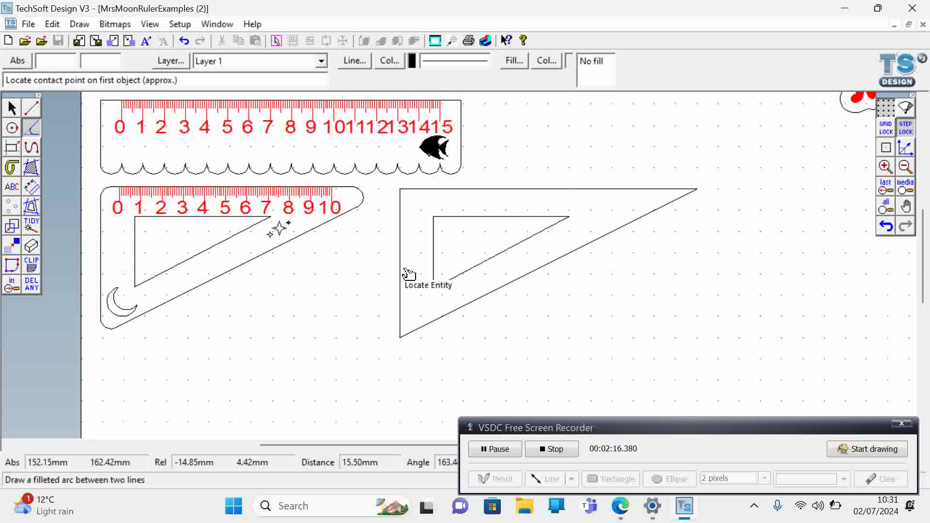
pyautogui.click(401, 201)
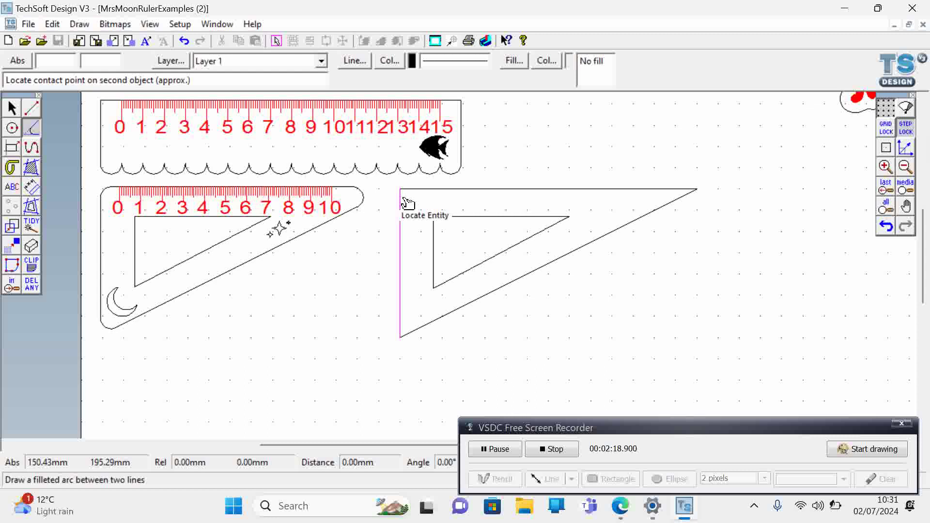
pyautogui.click(418, 192)
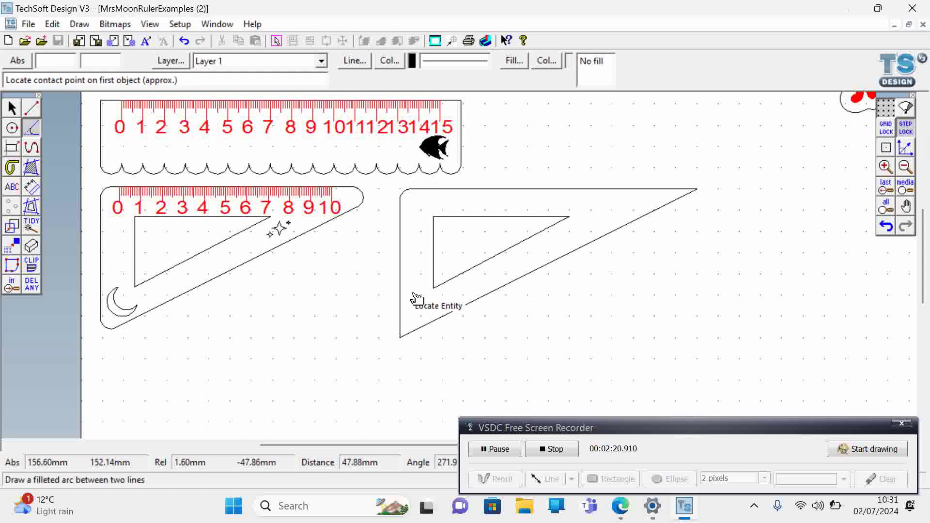
pyautogui.click(402, 325)
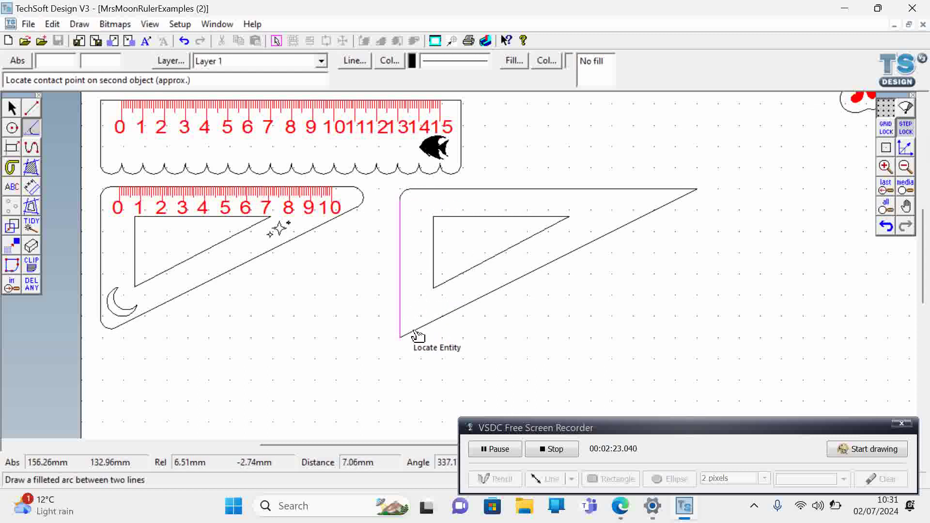
pyautogui.click(415, 332)
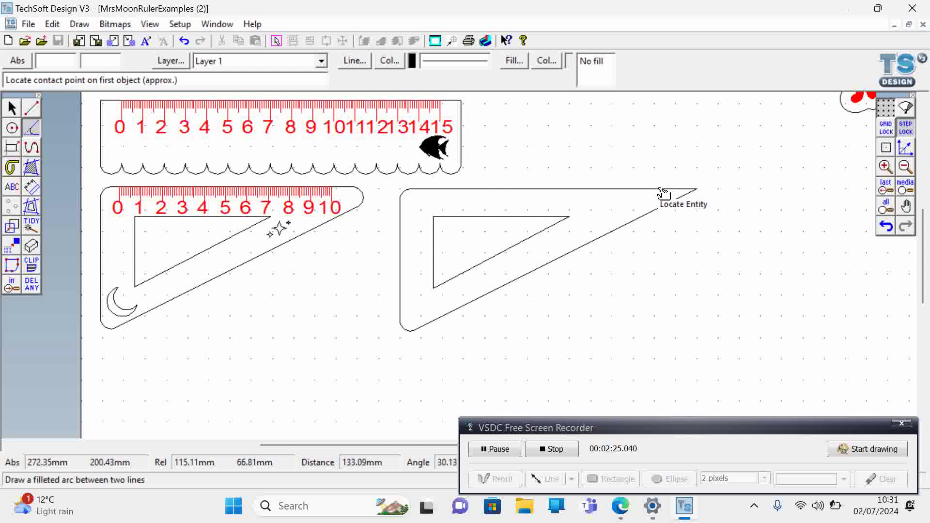
pyautogui.click(663, 190)
pyautogui.click(668, 207)
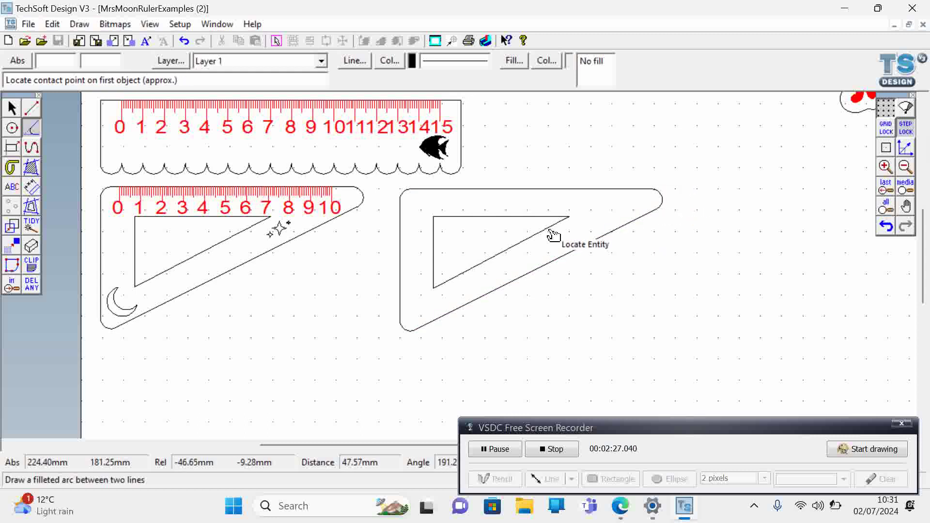
# Try rounding the inner triangle's corners with the same 5 mm fillet, and undo the attempt
pyautogui.click(551, 221)
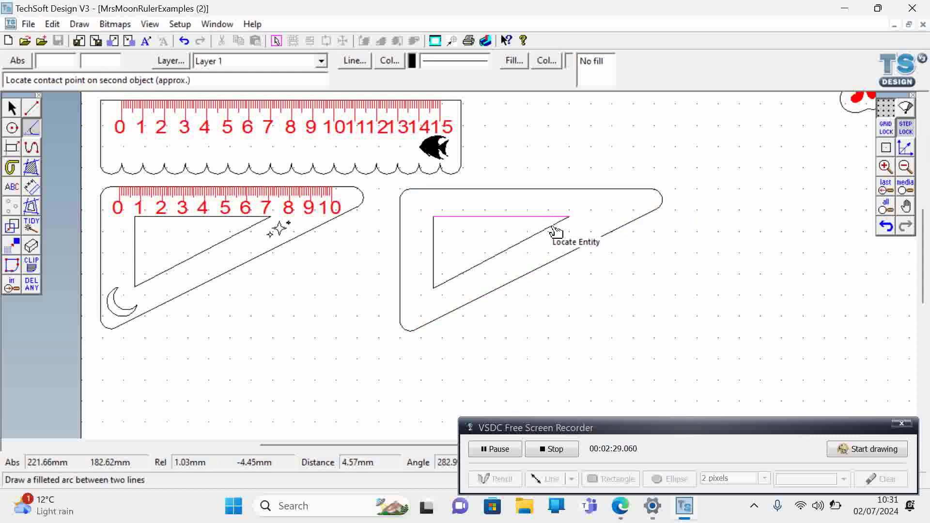
pyautogui.click(553, 226)
pyautogui.click(446, 280)
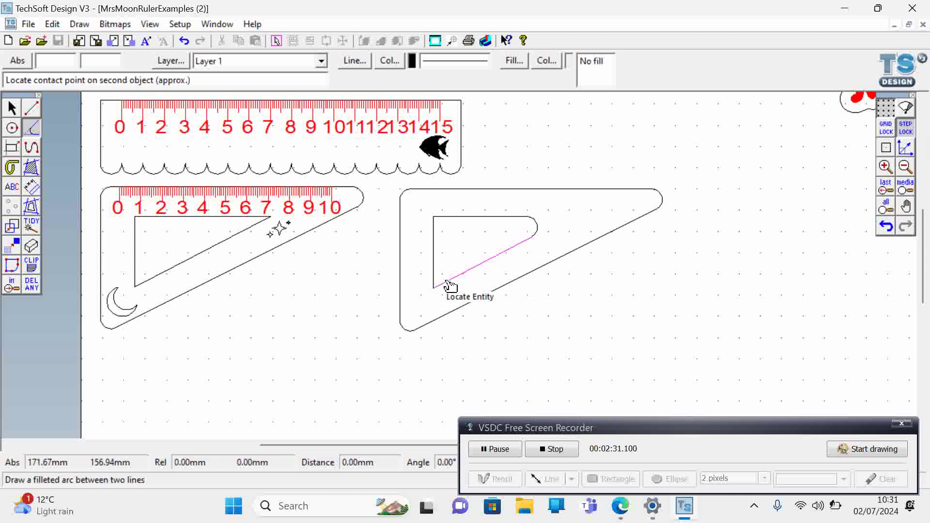
pyautogui.hotkey('ctrl', 'z')
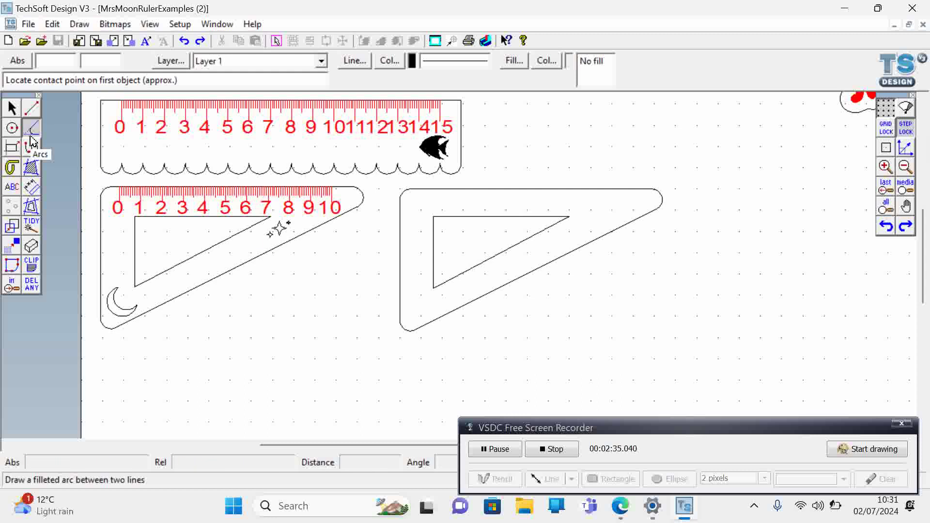
# Try to move the example set square's 0 to 10 scale onto the new set square, and undo the move
pyautogui.click(12, 108)
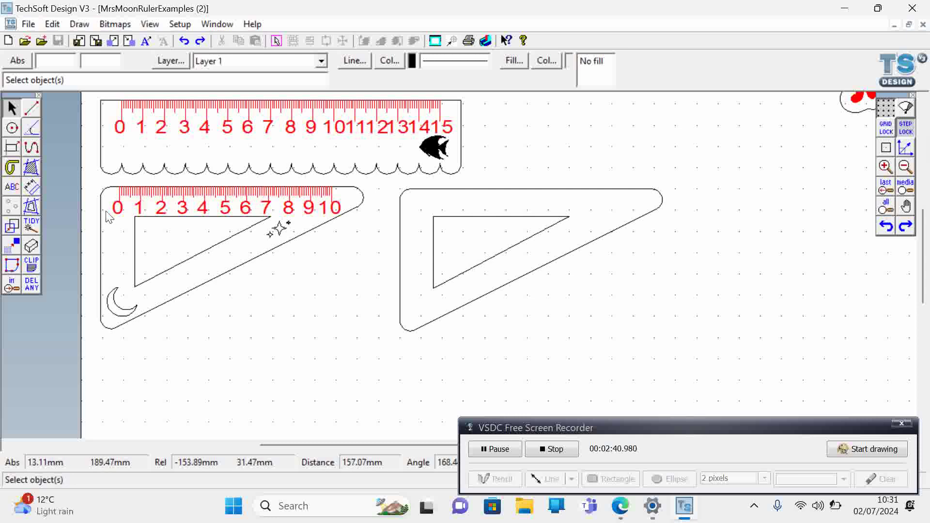
pyautogui.moveTo(111, 186); pyautogui.dragTo(349, 227)
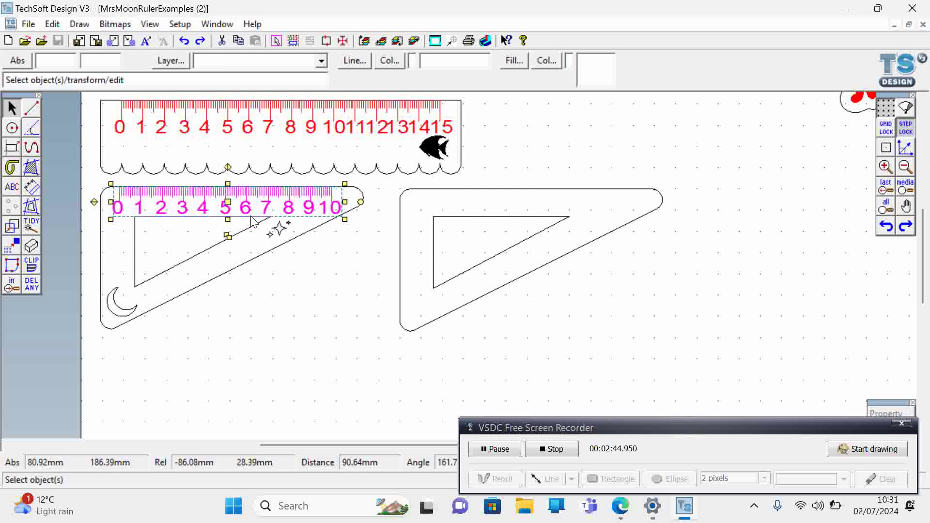
pyautogui.moveTo(228, 202); pyautogui.dragTo(522, 204)
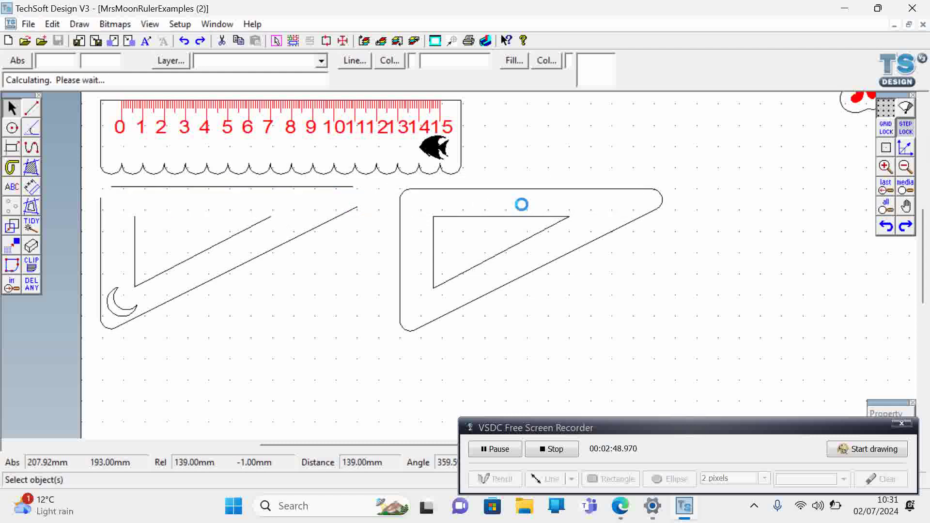
pyautogui.hotkey('ctrl', 'z')
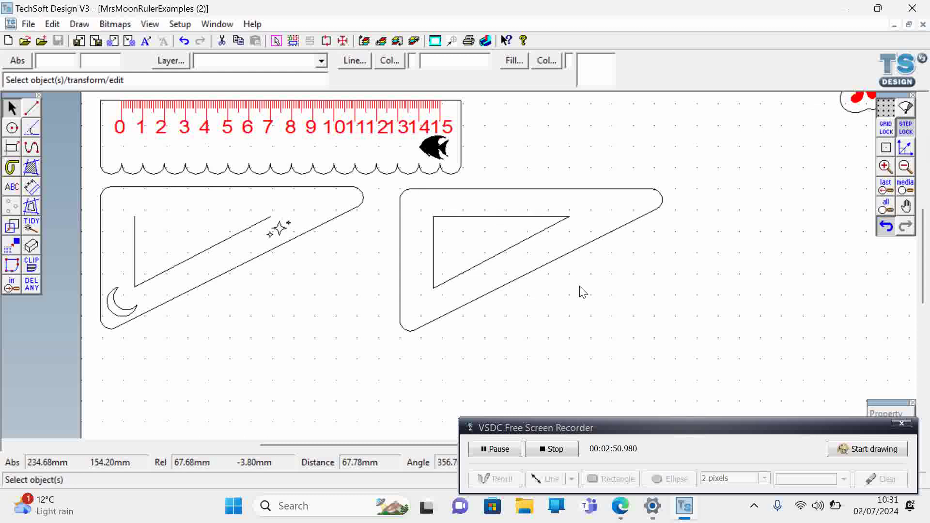
pyautogui.click(293, 294)
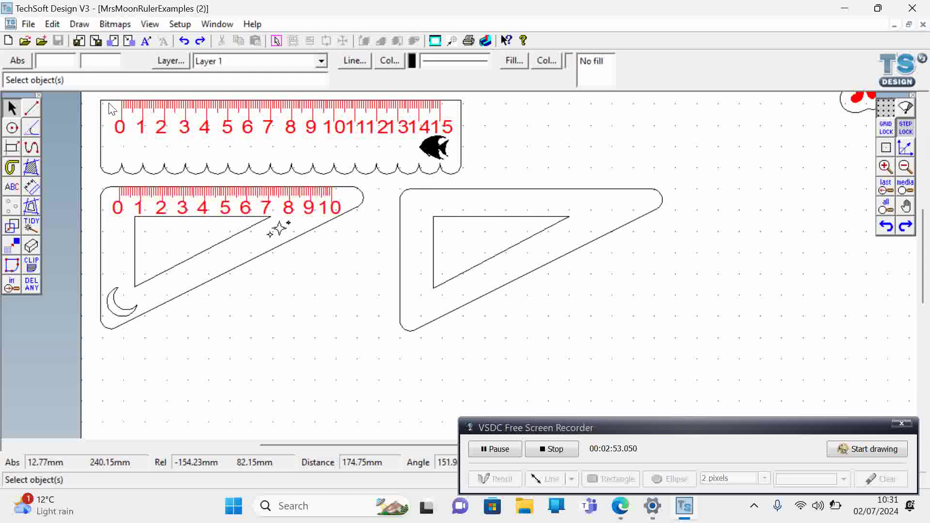
# Copy the 0 to 10 section of the 15 cm ruler's scale, reduce its height, and place it along the new set square's upper edge
pyautogui.moveTo(109, 97); pyautogui.dragTo(357, 137)
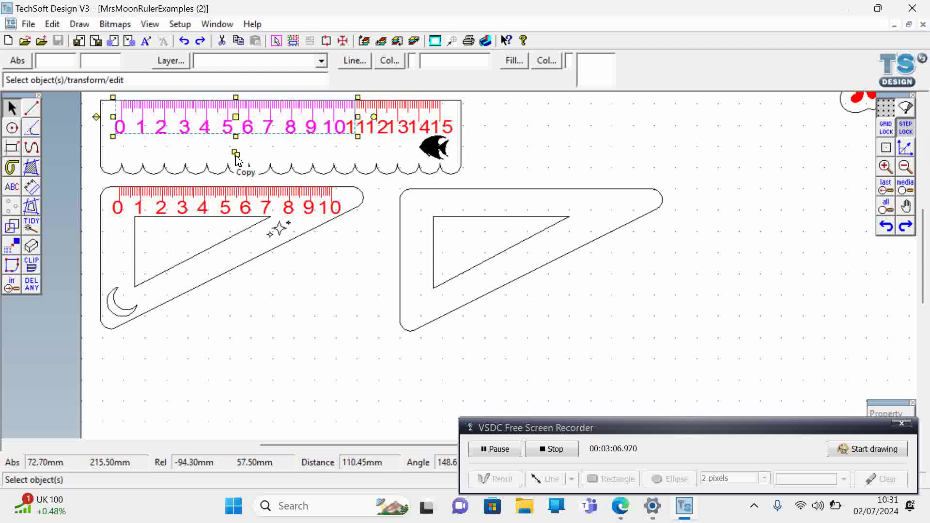
pyautogui.click(236, 155)
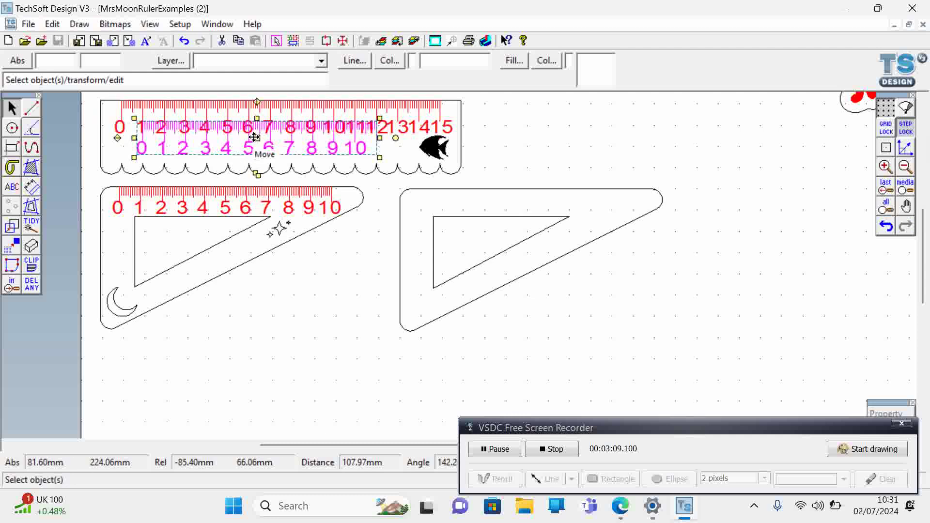
pyautogui.moveTo(256, 139); pyautogui.dragTo(527, 206)
pyautogui.click(655, 288)
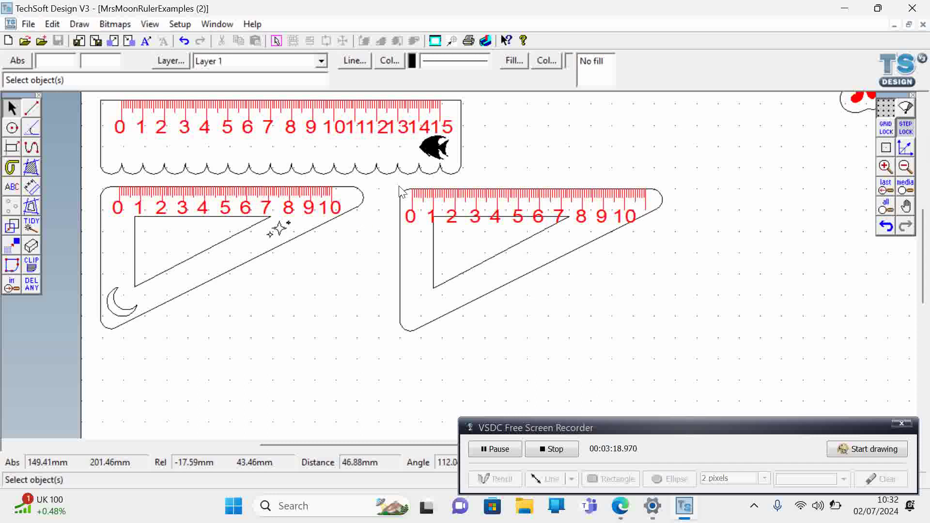
pyautogui.hotkey('ctrl', 'z')
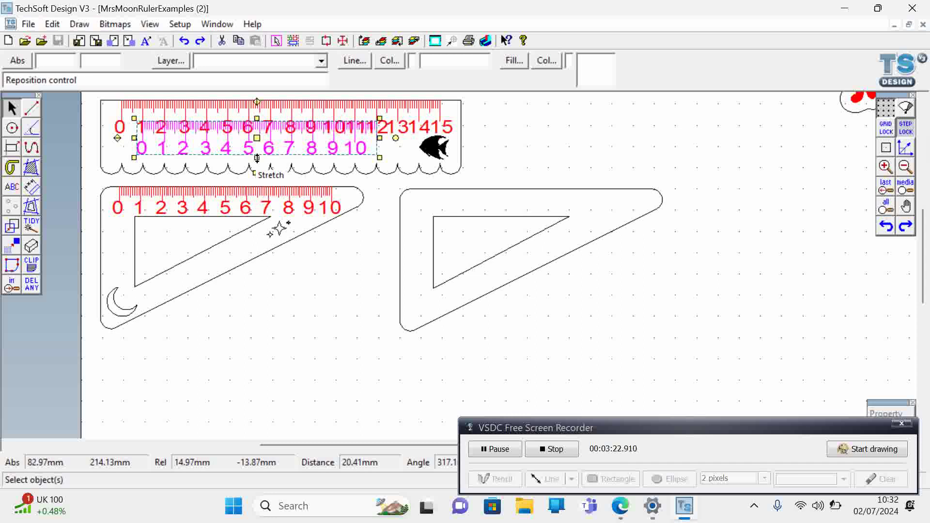
pyautogui.moveTo(257, 158); pyautogui.dragTo(527, 199)
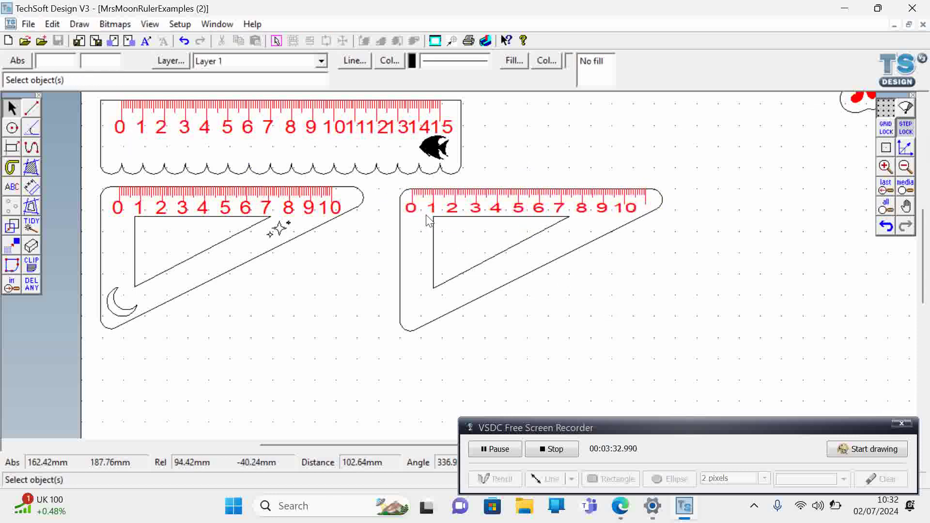
# Shrink the new set square's inner triangle and reposition it just below the scale numbers, keeping an even border
pyautogui.moveTo(427, 217); pyautogui.dragTo(597, 319)
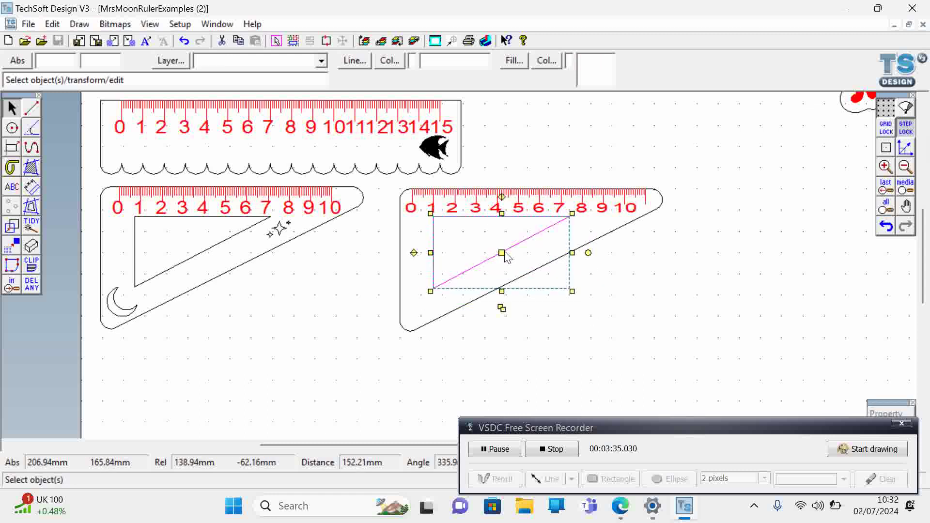
pyautogui.moveTo(431, 214); pyautogui.dragTo(443, 228)
pyautogui.moveTo(505, 257)
pyautogui.mouseDown()
pyautogui.moveTo(486, 257)
pyautogui.moveTo(492, 252)
pyautogui.mouseUp()
pyautogui.click(622, 306)
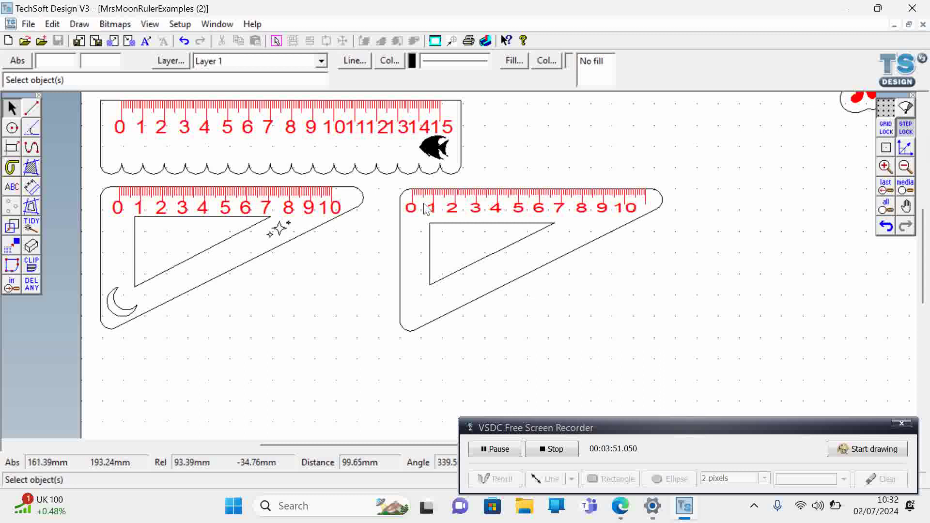
# Change the fill colour of the fish on the 15 cm ruler to white
pyautogui.click(435, 148)
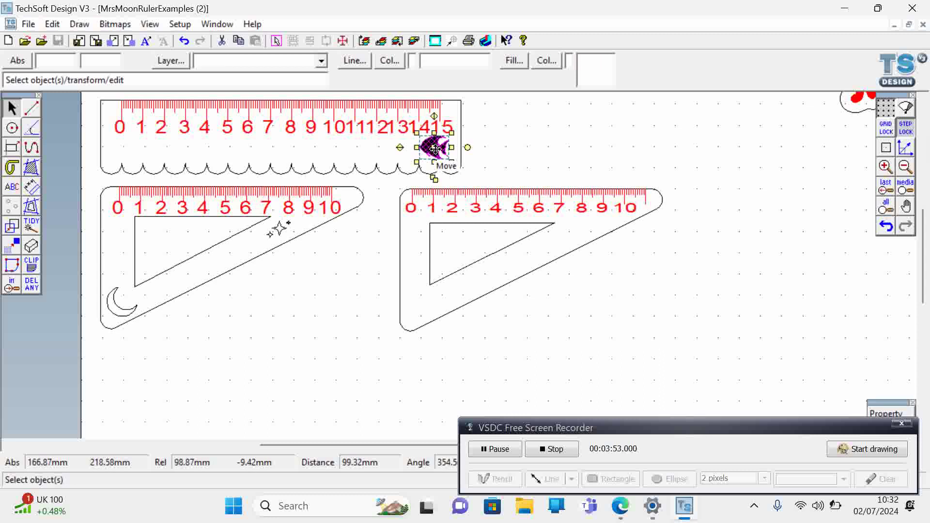
pyautogui.click(546, 61)
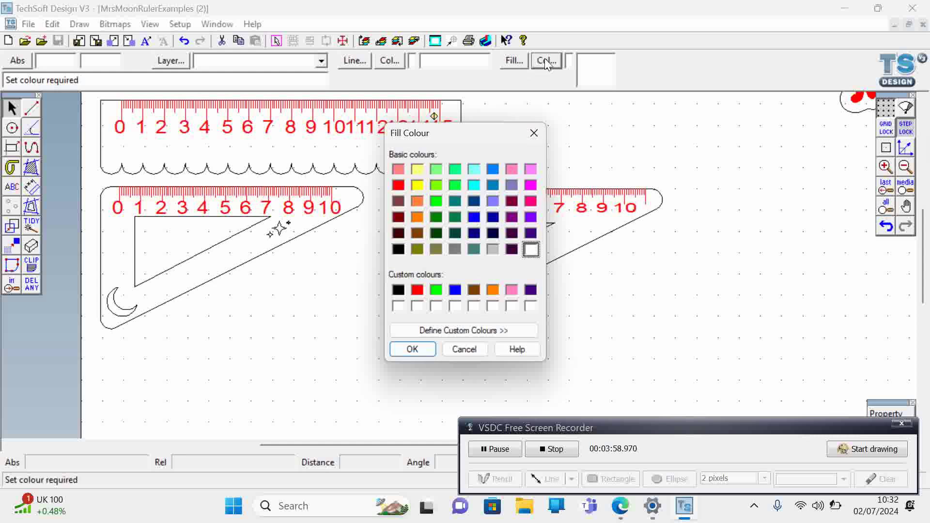
pyautogui.click(412, 349)
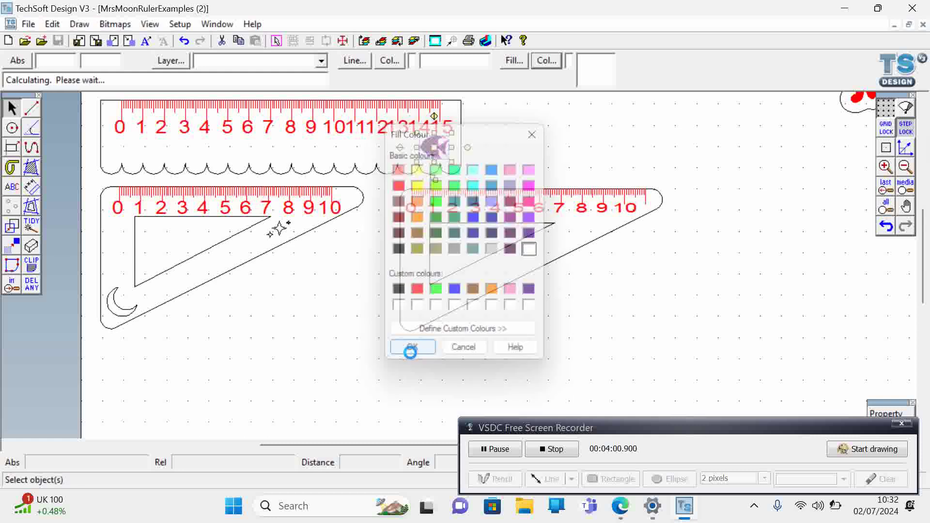
pyautogui.click(506, 156)
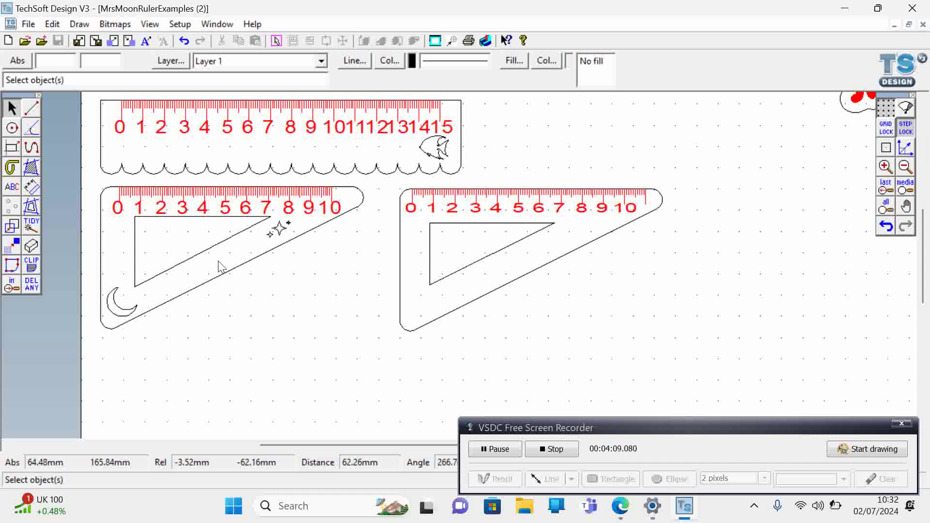
# Move the crescent moon on the example set square slightly closer to the outline's vertical edge
pyautogui.click(118, 313)
pyautogui.moveTo(121, 310)
pyautogui.mouseDown()
pyautogui.moveTo(380, 272)
pyautogui.moveTo(379, 293)
pyautogui.moveTo(118, 303)
pyautogui.mouseUp()
pyautogui.click(263, 319)
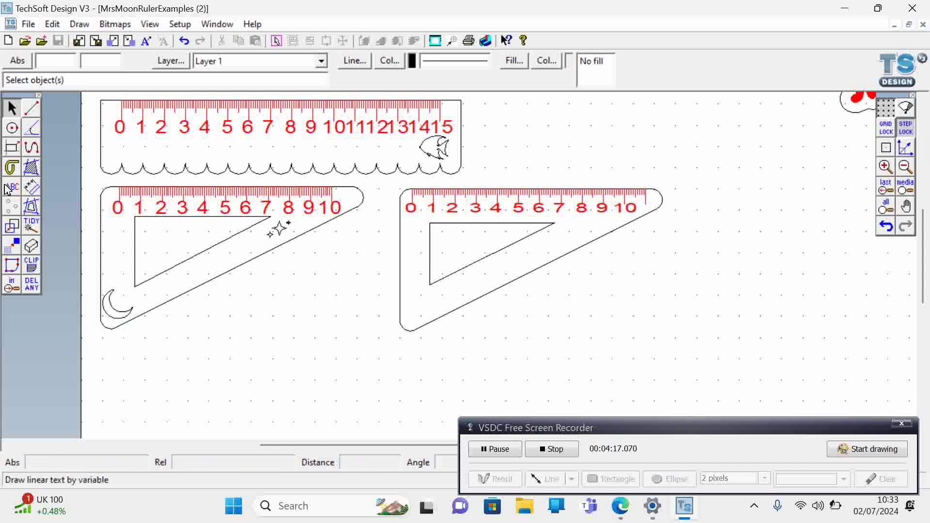
# Start adding linear text to the new set square
pyautogui.click(13, 188)
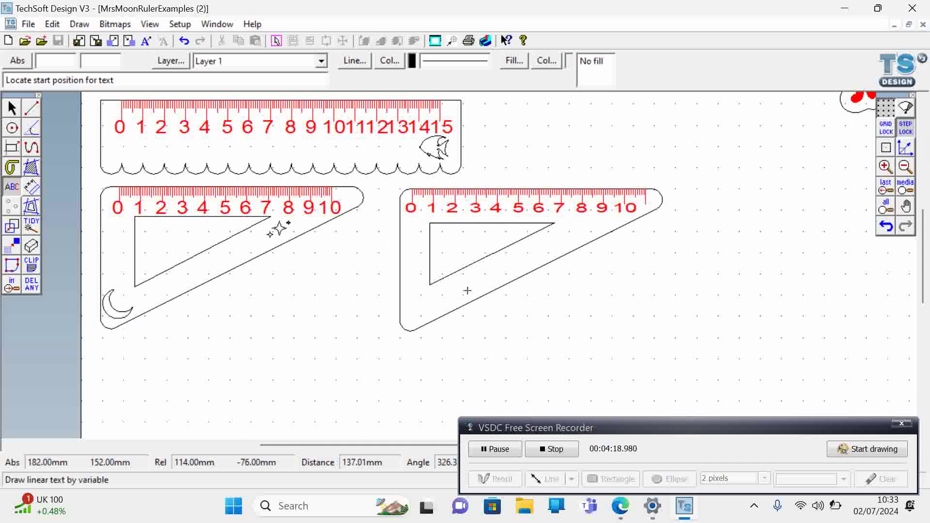